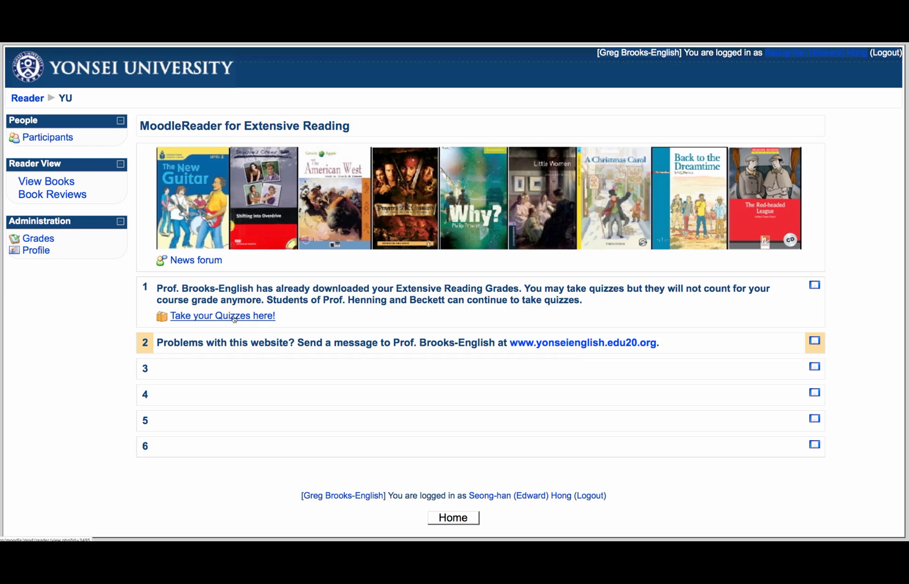
- Open the quizzes page and scroll through the reading report of books passed since 20 Sep 2011
{"action": "left_click", "coordinate": [234, 319]}
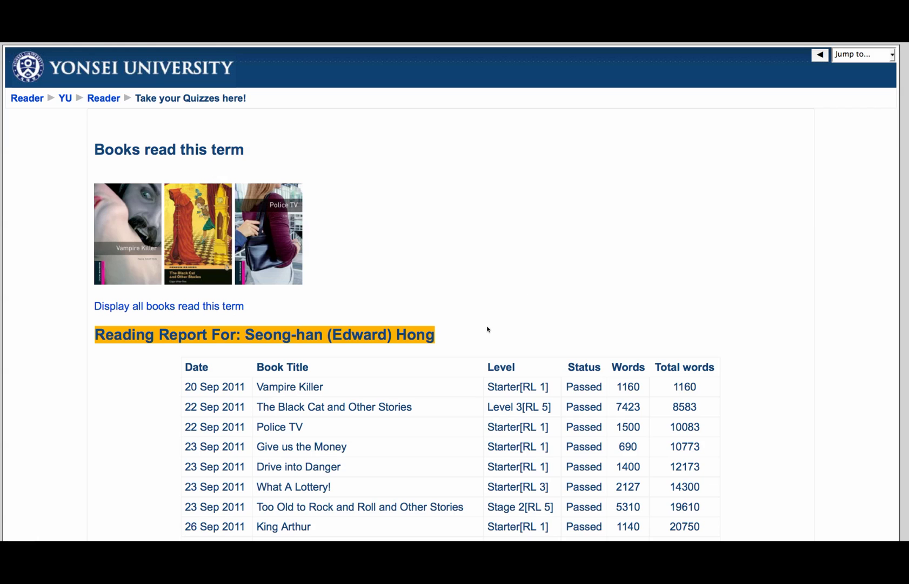
{"action": "scroll", "coordinate": [486, 328], "scroll_direction": "down", "scroll_amount": 2}
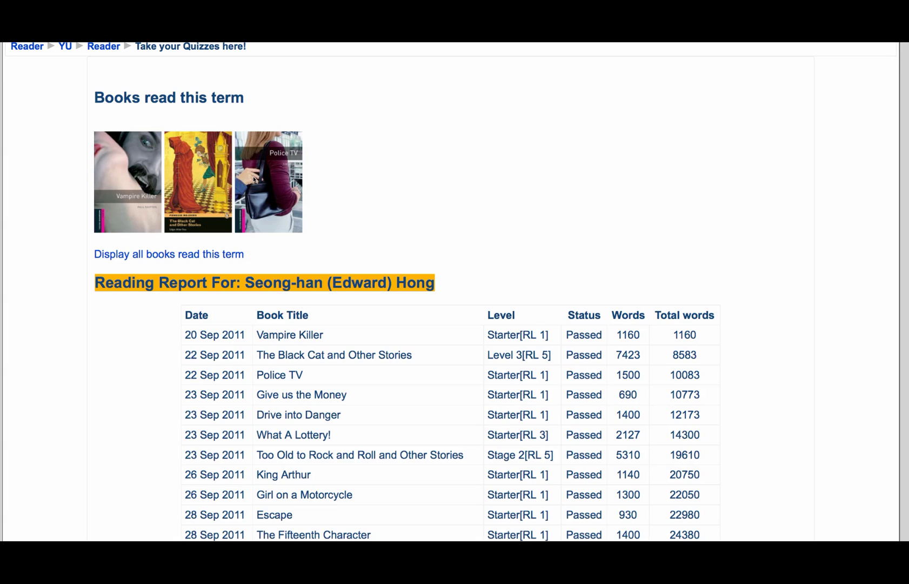
{"action": "scroll", "coordinate": [465, 239], "scroll_direction": "down", "scroll_amount": 6}
{"action": "scroll", "coordinate": [465, 240], "scroll_direction": "down", "scroll_amount": 4}
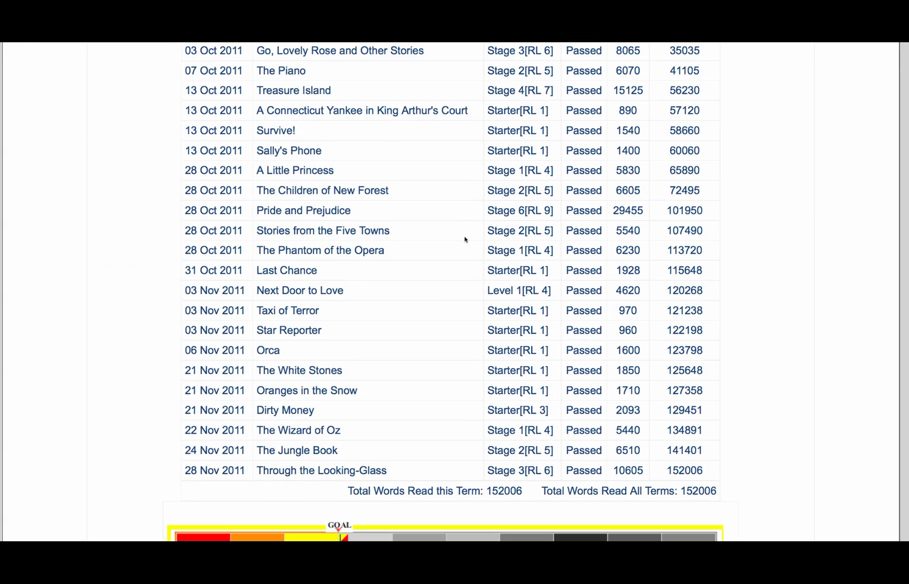
{"action": "key", "text": "Home"}
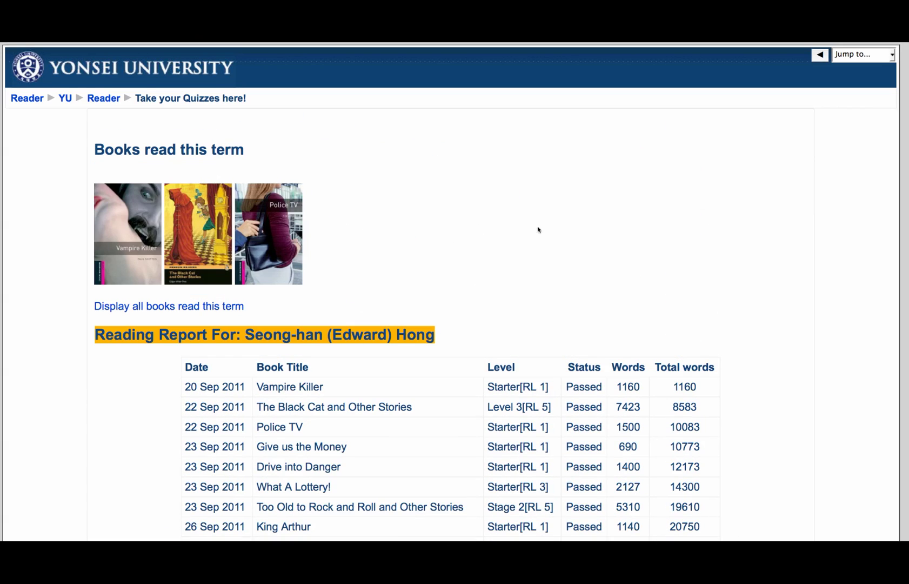
{"action": "scroll", "coordinate": [513, 243], "scroll_direction": "down", "scroll_amount": 1}
{"action": "scroll", "coordinate": [512, 243], "scroll_direction": "down", "scroll_amount": 2}
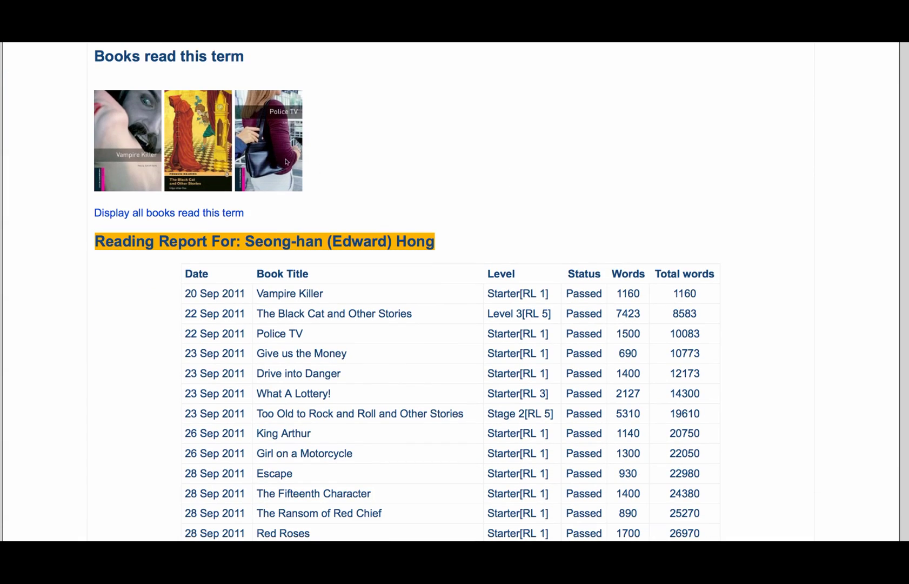
- Display all books read this term and scroll to the 152006-word total and goal bar
{"action": "left_click", "coordinate": [154, 213]}
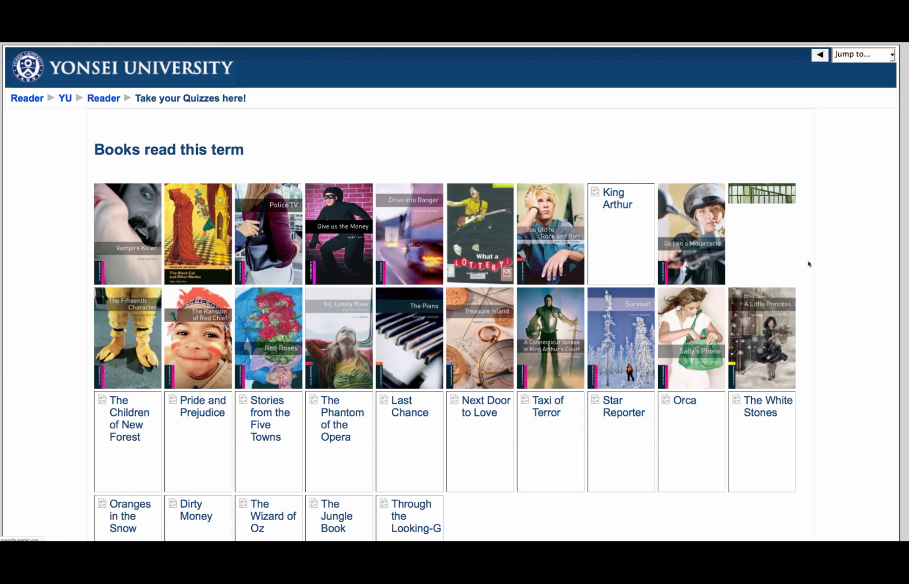
{"action": "scroll", "coordinate": [808, 263], "scroll_direction": "down", "scroll_amount": 3}
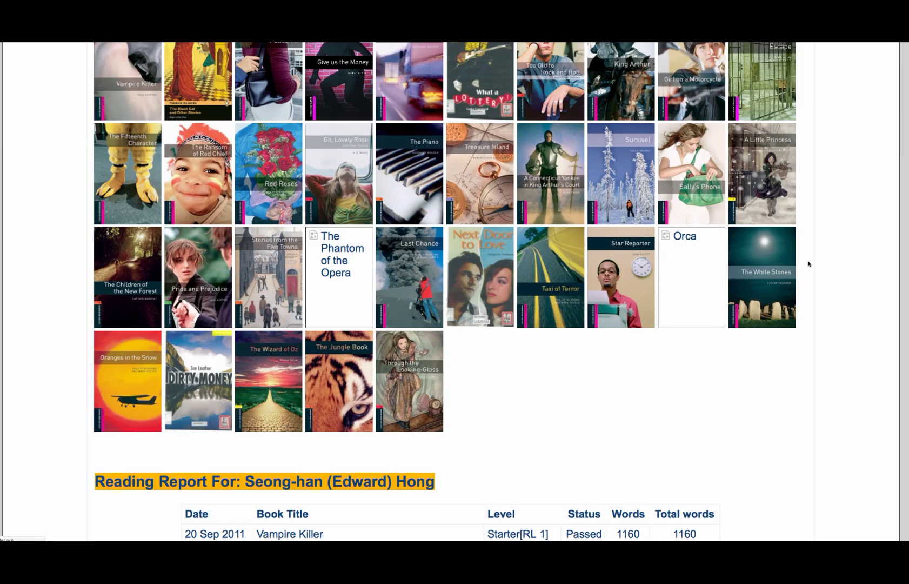
{"action": "scroll", "coordinate": [809, 264], "scroll_direction": "down", "scroll_amount": 1}
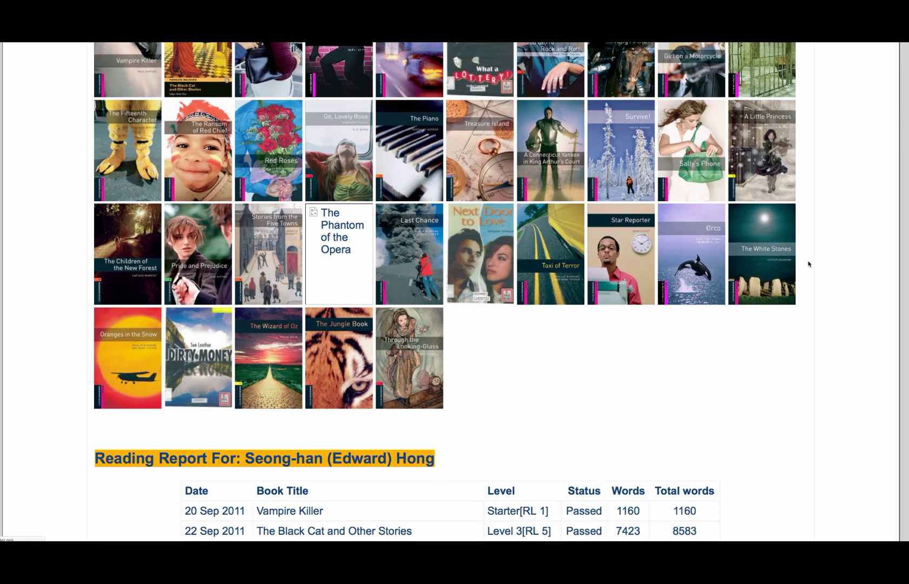
{"action": "scroll", "coordinate": [808, 263], "scroll_direction": "down", "scroll_amount": 6}
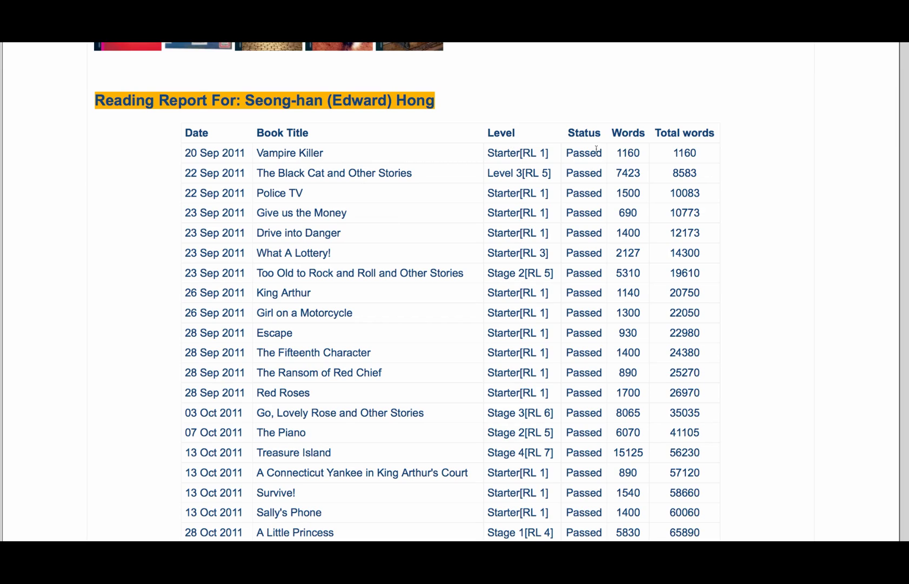
{"action": "scroll", "coordinate": [596, 151], "scroll_direction": "down", "scroll_amount": 8}
{"action": "scroll", "coordinate": [596, 151], "scroll_direction": "up", "scroll_amount": 7}
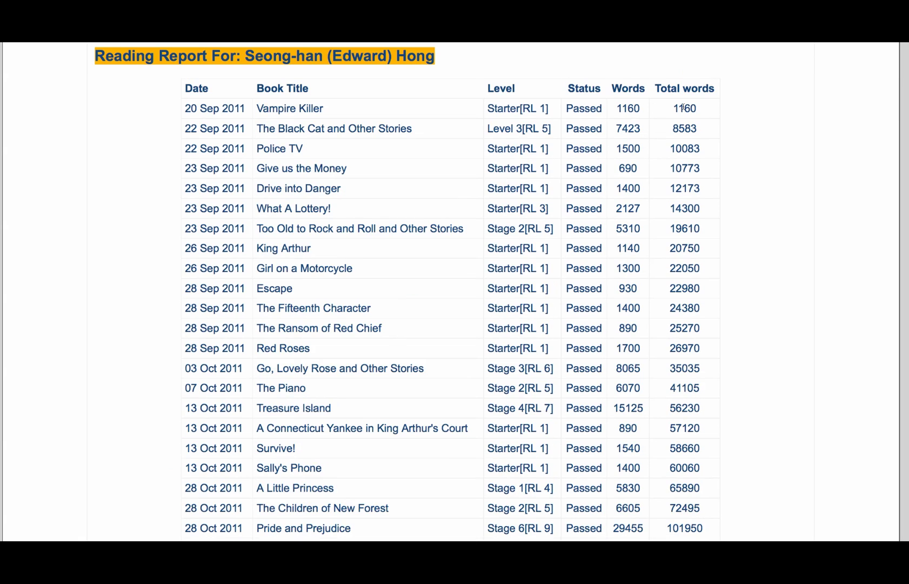
{"action": "scroll", "coordinate": [684, 107], "scroll_direction": "down", "scroll_amount": 7}
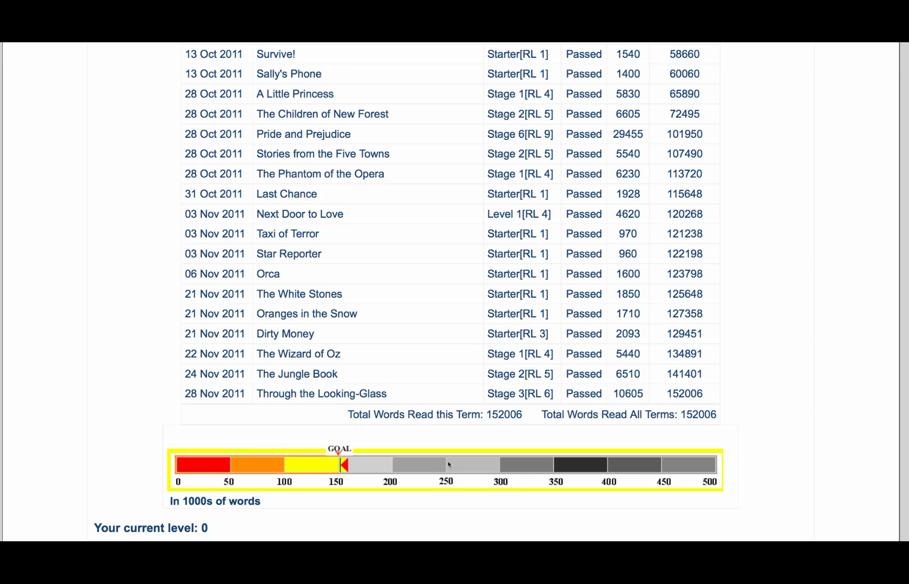
{"action": "scroll", "coordinate": [448, 460], "scroll_direction": "down", "scroll_amount": 10}
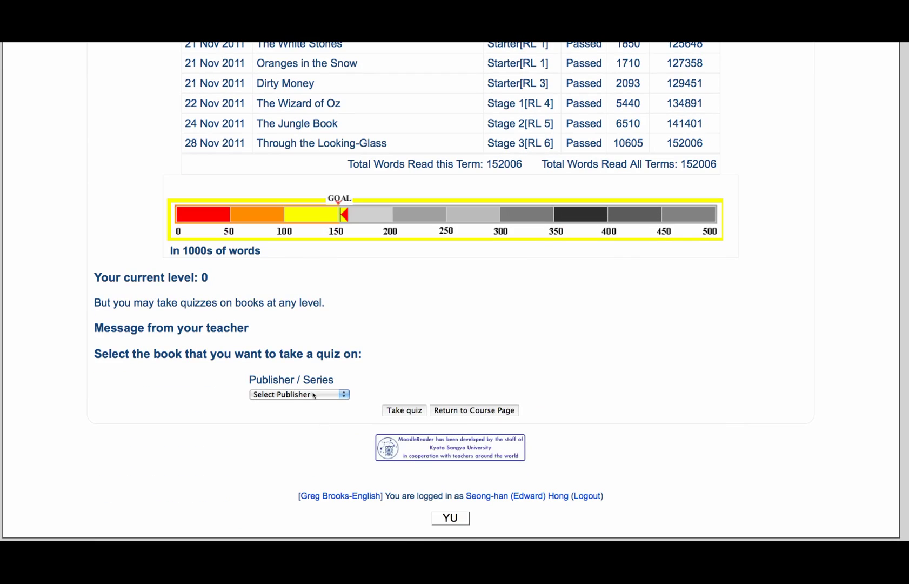
- Select Vanity Fair (Level 5[RL 8]) under Compass Classics and start its quiz
{"action": "left_click", "coordinate": [344, 396]}
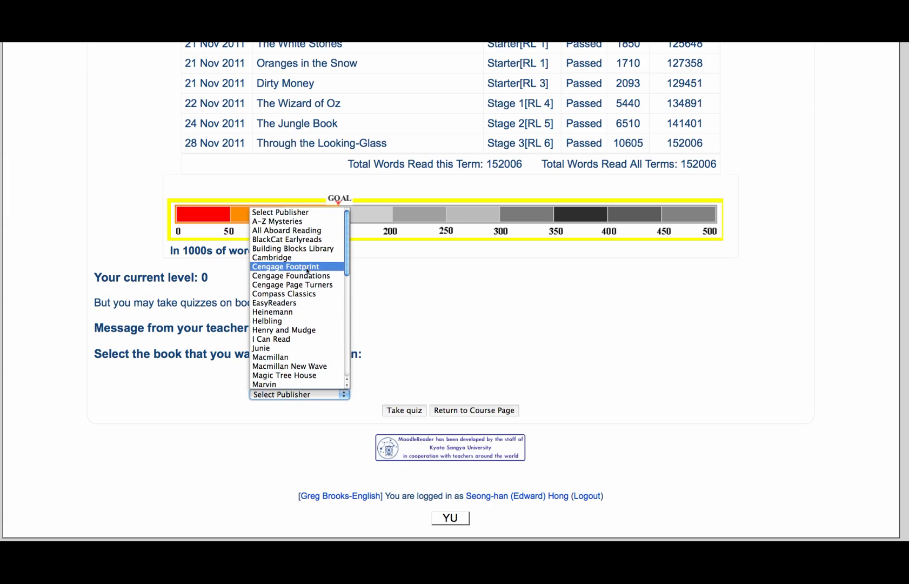
{"action": "left_click", "coordinate": [305, 294]}
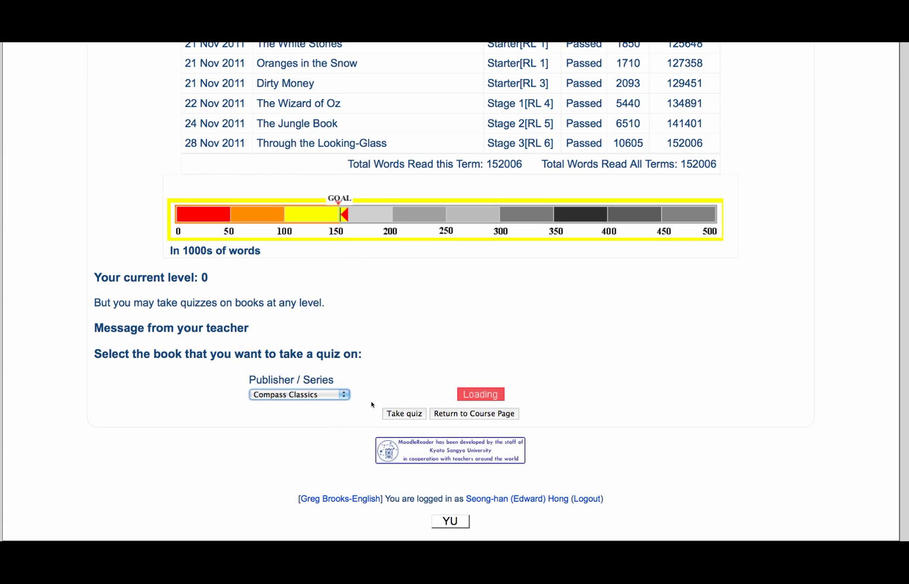
{"action": "scroll", "coordinate": [431, 405], "scroll_direction": "down", "scroll_amount": 3}
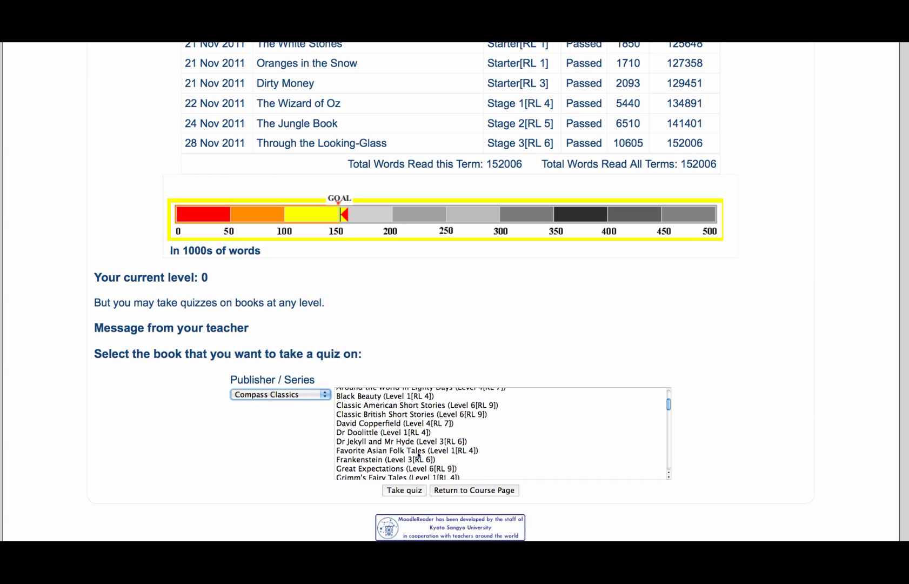
{"action": "scroll", "coordinate": [398, 462], "scroll_direction": "down", "scroll_amount": 10}
{"action": "scroll", "coordinate": [397, 462], "scroll_direction": "down", "scroll_amount": 5}
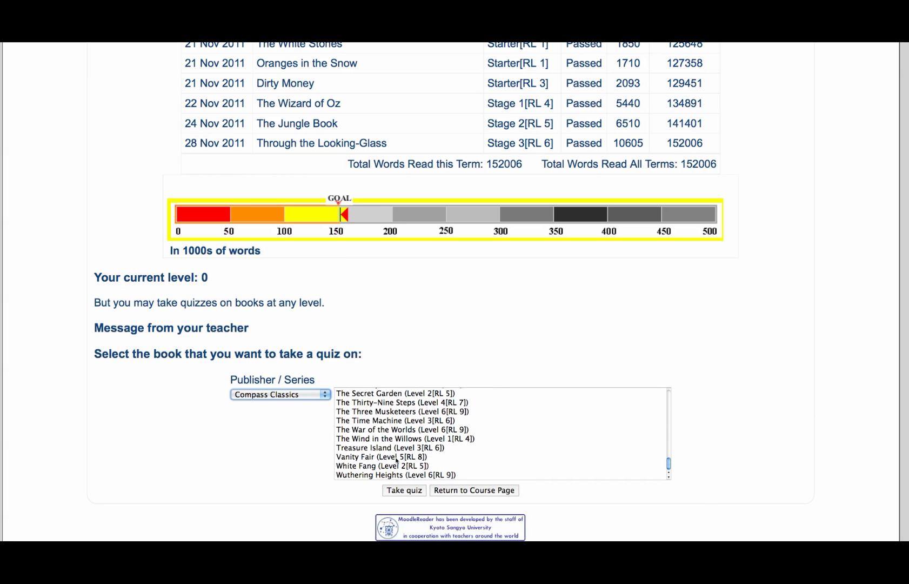
{"action": "left_click", "coordinate": [388, 430]}
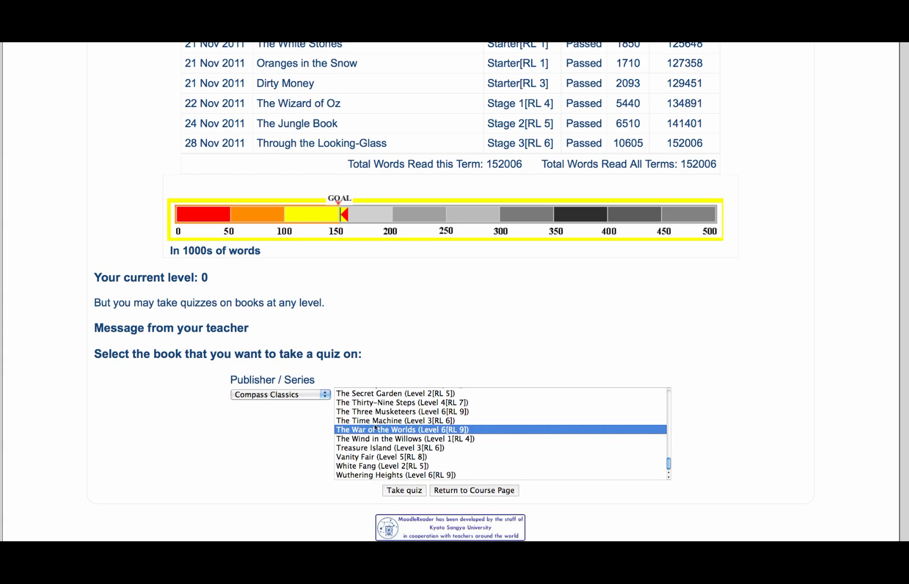
{"action": "left_click", "coordinate": [368, 457]}
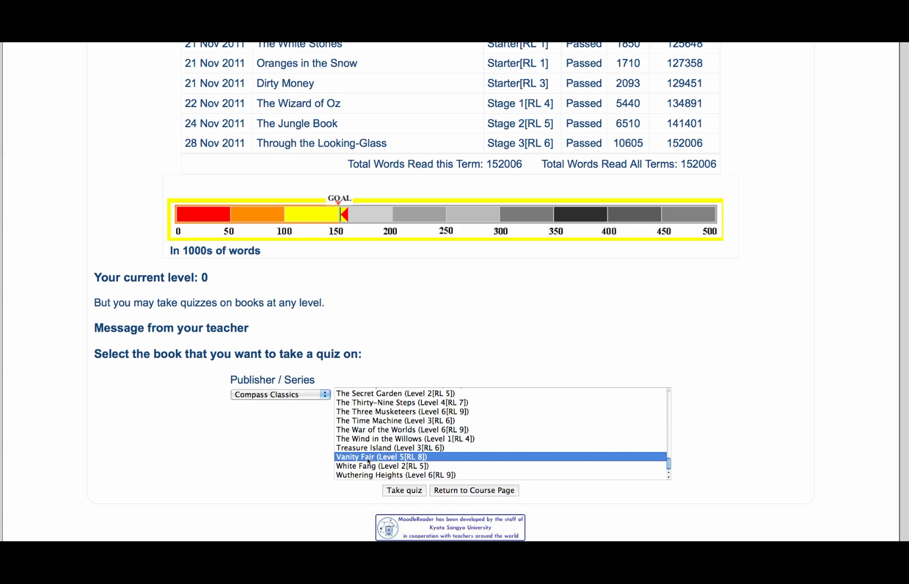
{"action": "left_click", "coordinate": [408, 491]}
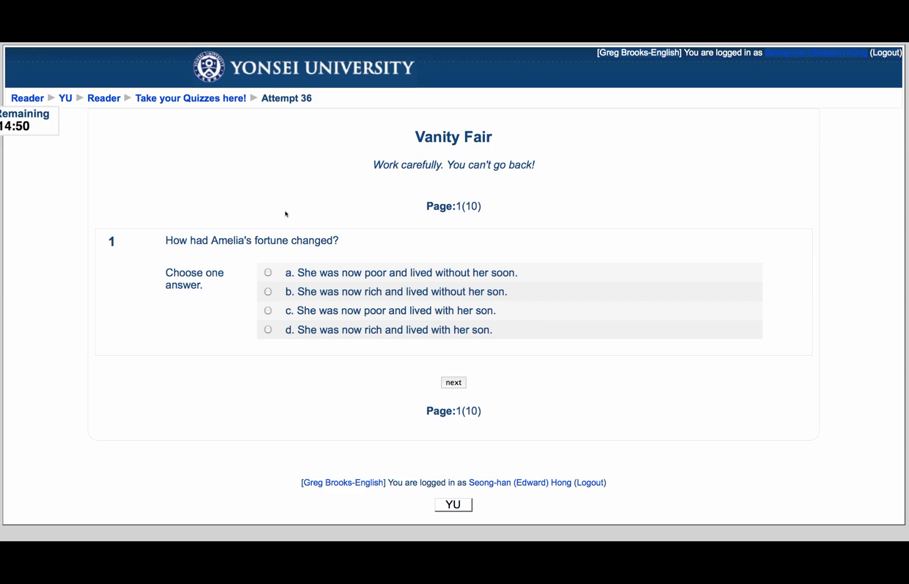
- Answer quiz questions 1–5 with c, b, c, a and d
{"action": "left_click", "coordinate": [268, 311]}
{"action": "key", "text": "Return"}
{"action": "left_click", "coordinate": [268, 292]}
{"action": "left_click", "coordinate": [451, 385]}
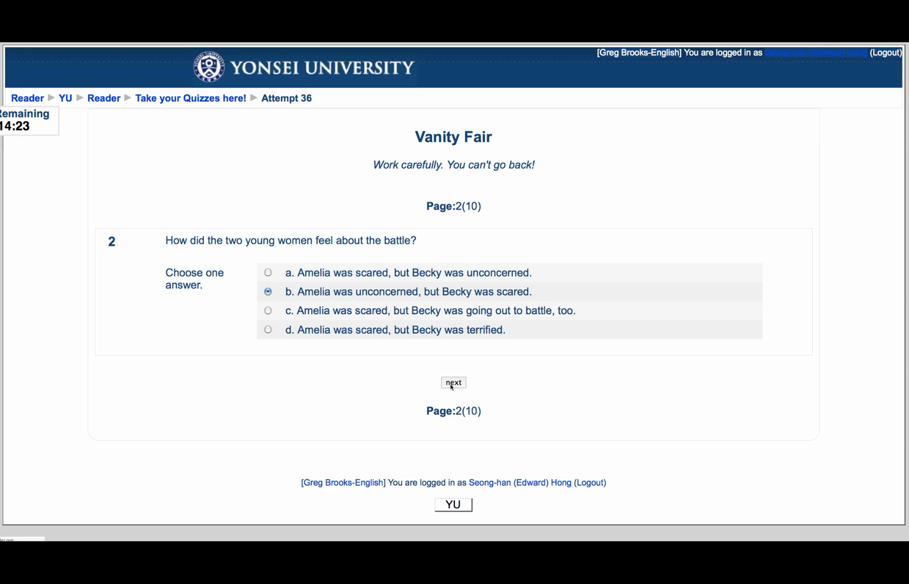
{"action": "left_click", "coordinate": [268, 311]}
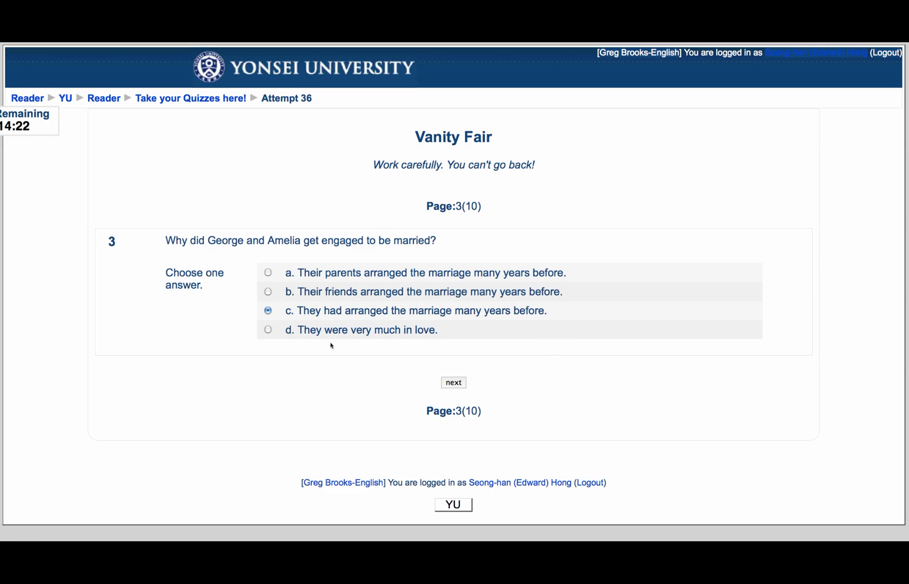
{"action": "left_click", "coordinate": [452, 382]}
{"action": "left_click", "coordinate": [267, 272]}
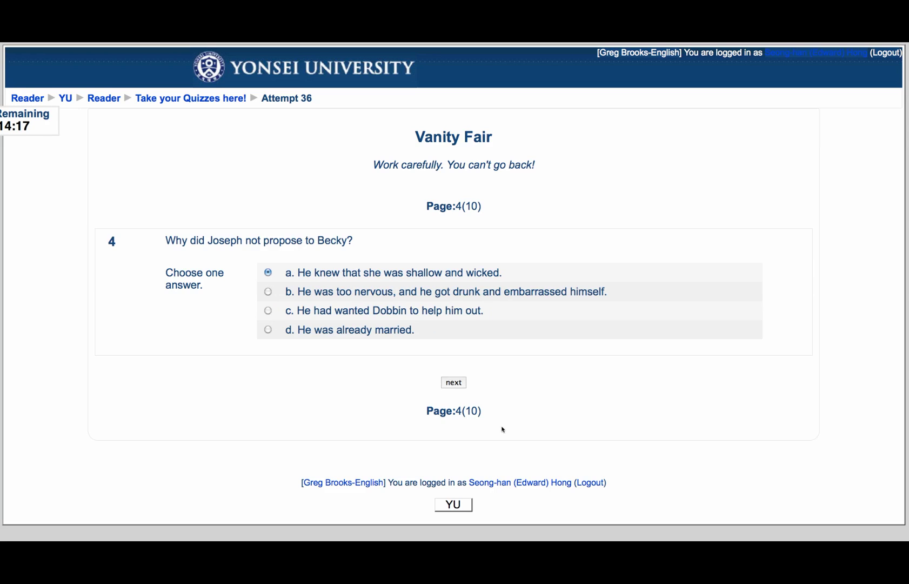
{"action": "left_click", "coordinate": [454, 382]}
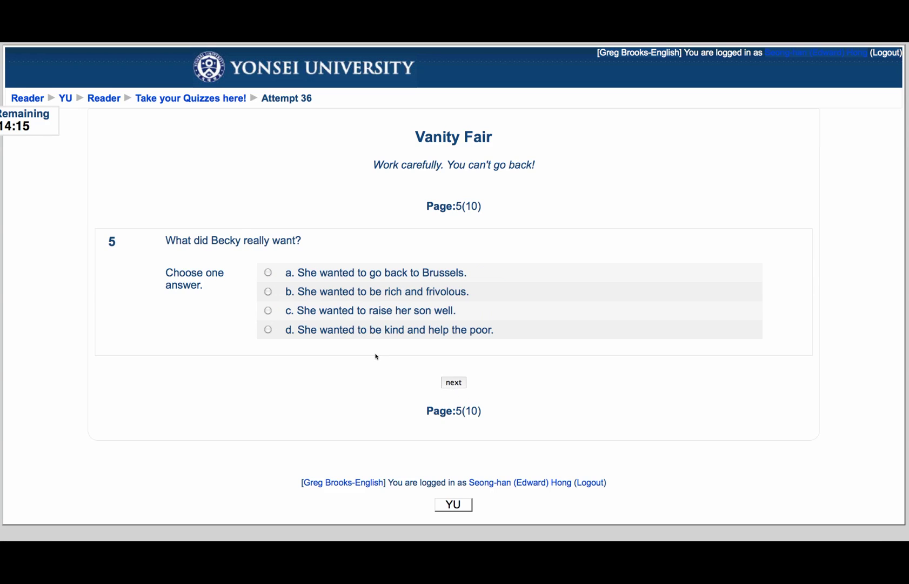
{"action": "left_click", "coordinate": [268, 329]}
{"action": "left_click", "coordinate": [454, 383]}
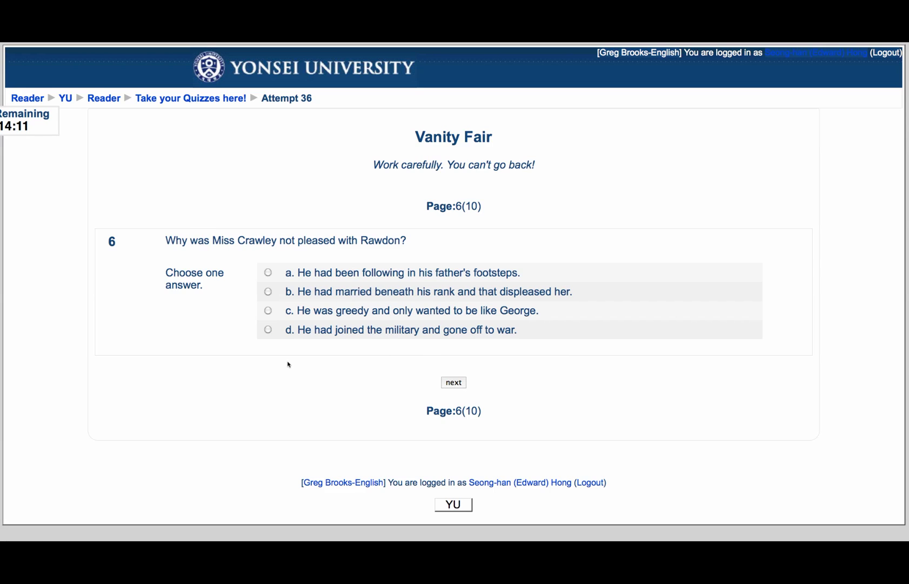
- Answer questions 6–9 with b, True, False and True to reach question 10
{"action": "left_click", "coordinate": [268, 292]}
{"action": "left_click", "coordinate": [452, 384]}
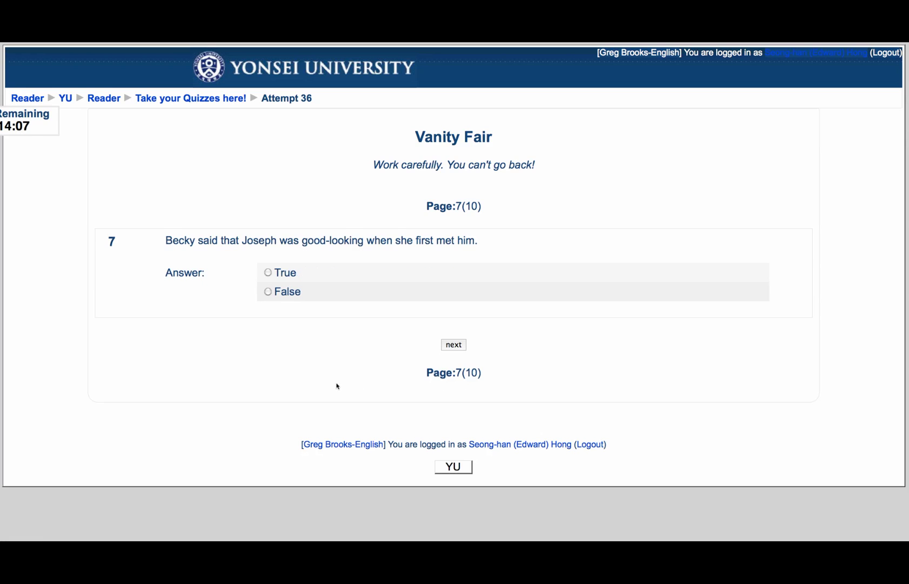
{"action": "left_click", "coordinate": [267, 272]}
{"action": "left_click", "coordinate": [454, 344]}
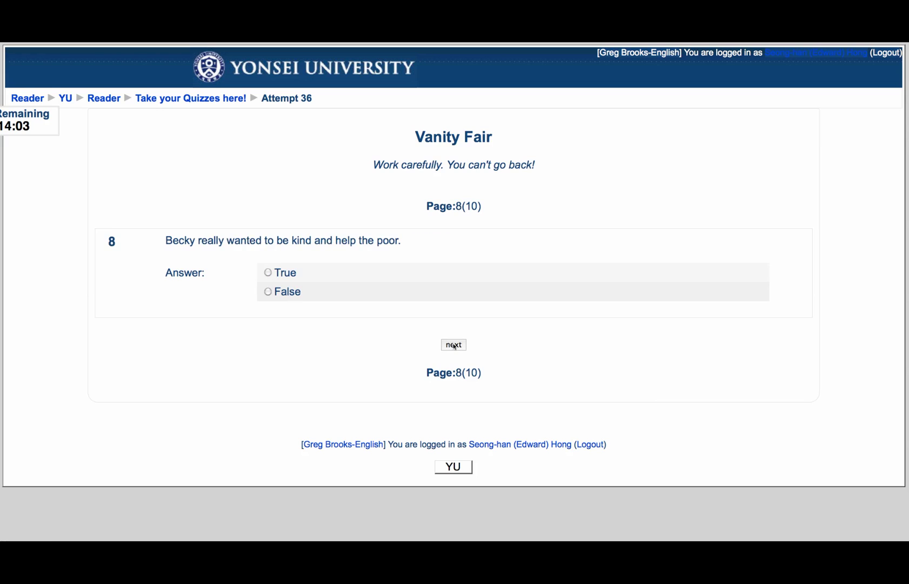
{"action": "left_click", "coordinate": [268, 291]}
{"action": "left_click", "coordinate": [458, 345]}
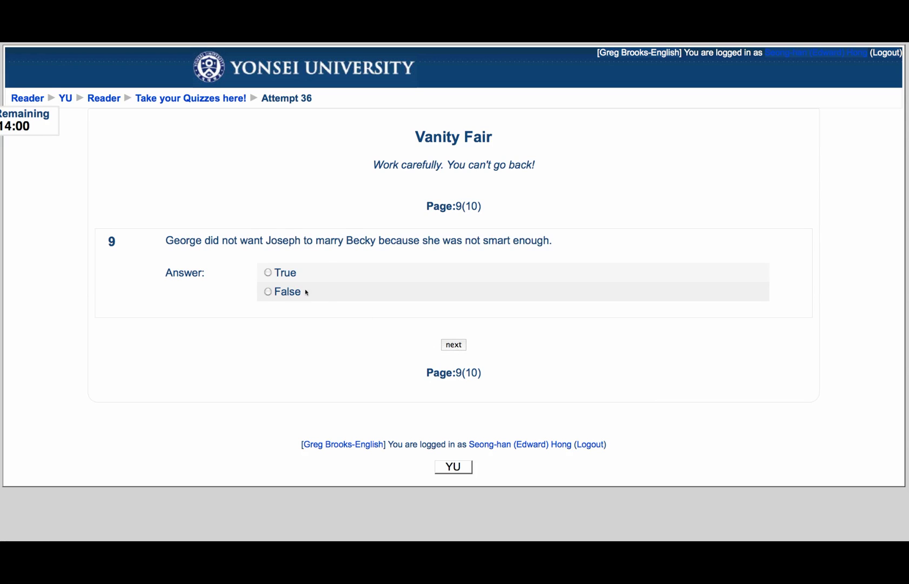
{"action": "left_click", "coordinate": [267, 273]}
{"action": "left_click", "coordinate": [457, 344]}
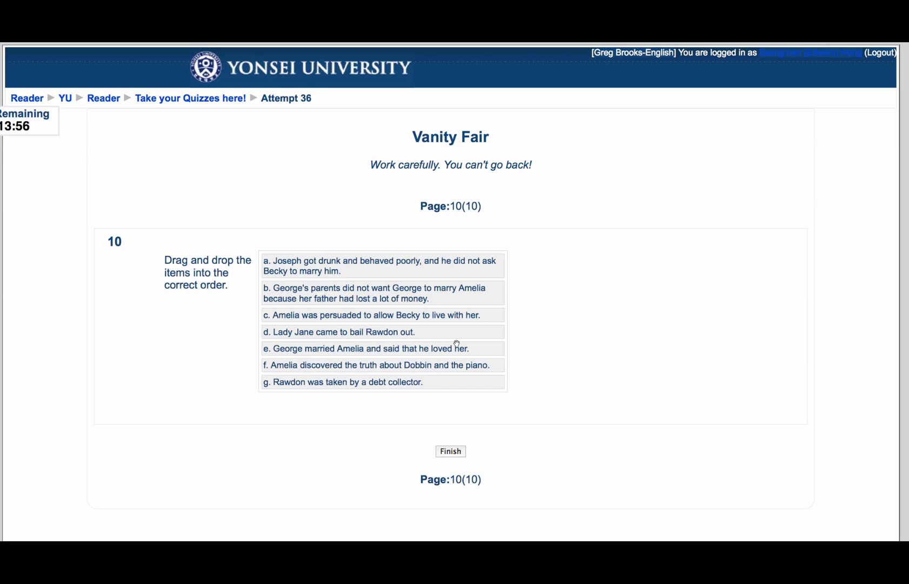
- Order question 10's events as b, a, e, g, d, f, c and finish the quiz
{"action": "left_click_drag", "start_coordinate": [306, 265], "coordinate": [323, 292]}
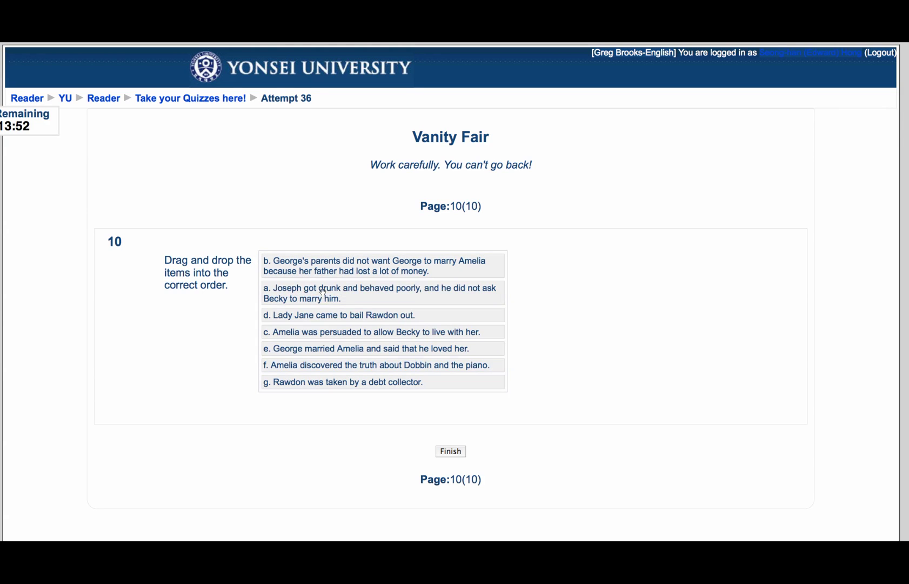
{"action": "left_click_drag", "start_coordinate": [337, 347], "coordinate": [342, 316]}
{"action": "left_click_drag", "start_coordinate": [348, 363], "coordinate": [353, 345]}
{"action": "left_click_drag", "start_coordinate": [361, 382], "coordinate": [366, 329]}
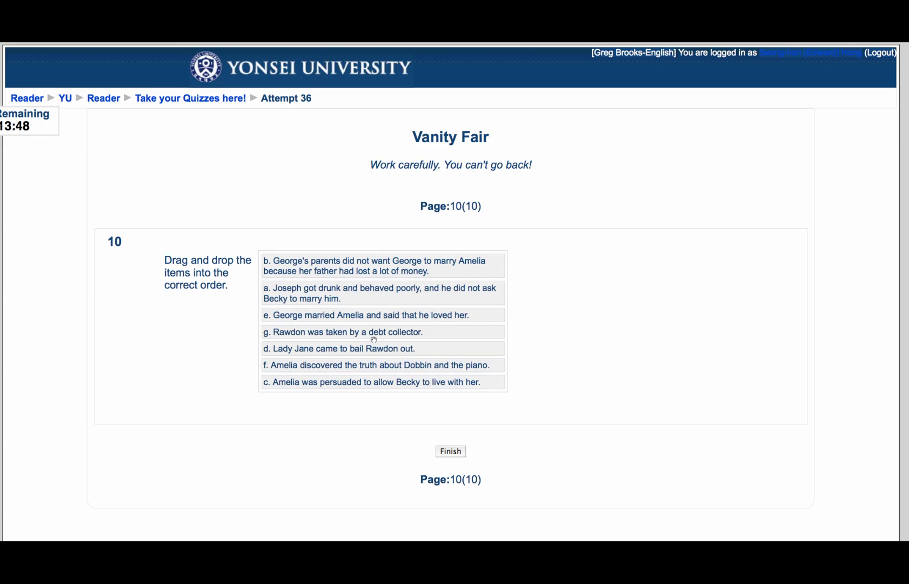
{"action": "left_click", "coordinate": [450, 452]}
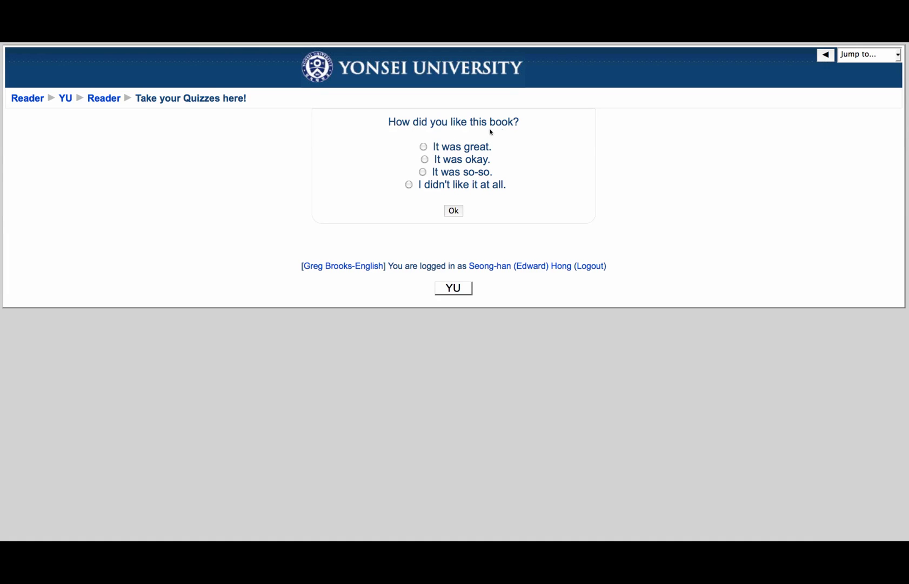
- Give Vanity Fair the rating 'It was okay.' and submit it
{"action": "left_click", "coordinate": [423, 146]}
{"action": "left_click", "coordinate": [408, 184]}
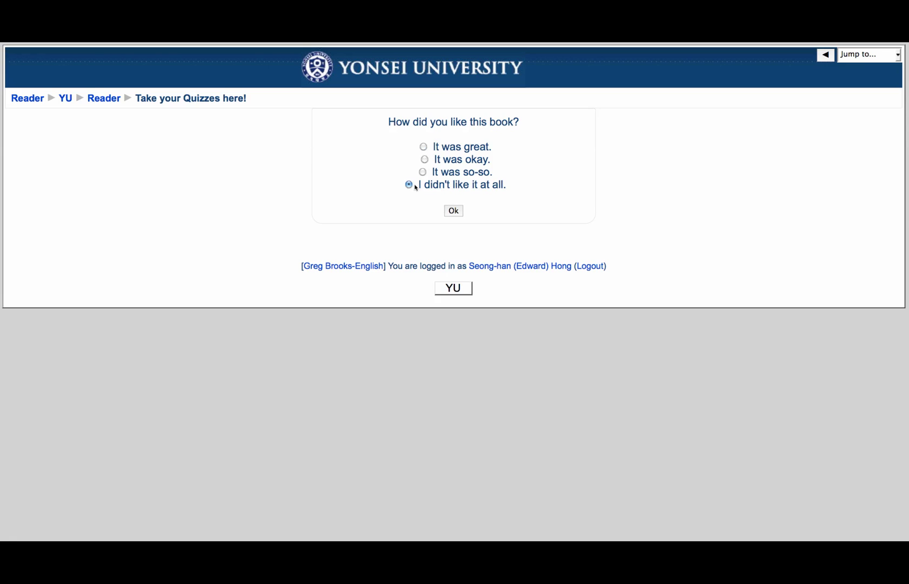
{"action": "left_click", "coordinate": [425, 159]}
{"action": "left_click", "coordinate": [455, 213]}
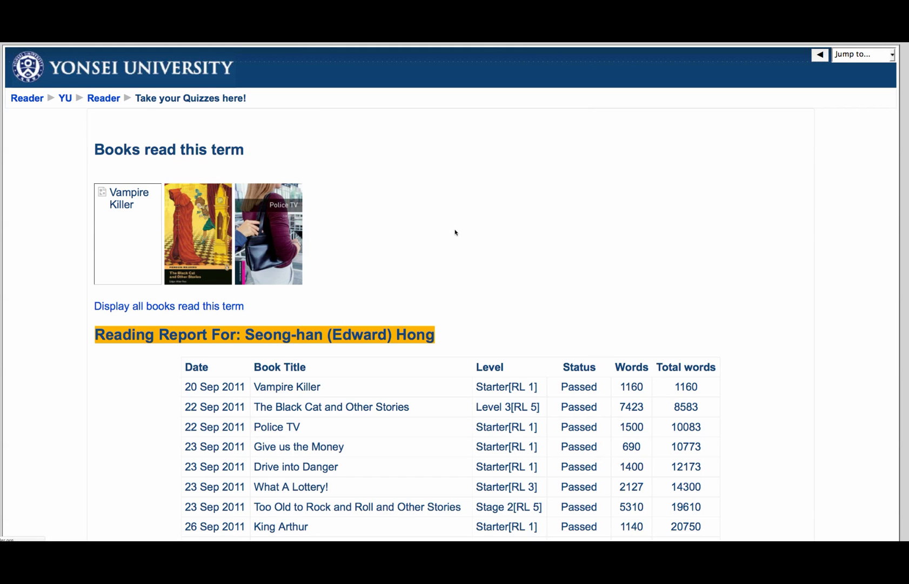
- Highlight Vanity Fair's Not Passed status in the report's last row, dated 26 Dec 2011
{"action": "scroll", "coordinate": [455, 232], "scroll_direction": "down", "scroll_amount": 8}
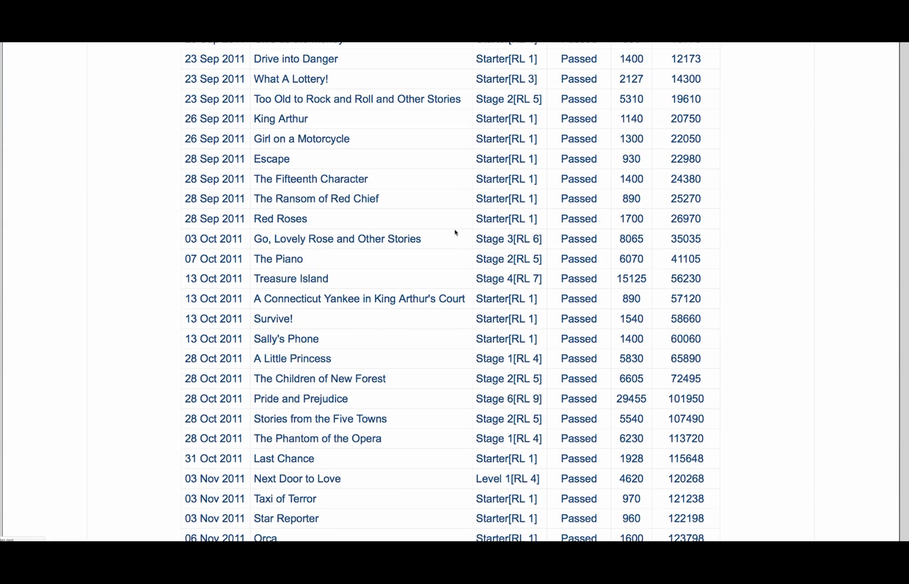
{"action": "scroll", "coordinate": [455, 232], "scroll_direction": "down", "scroll_amount": 8}
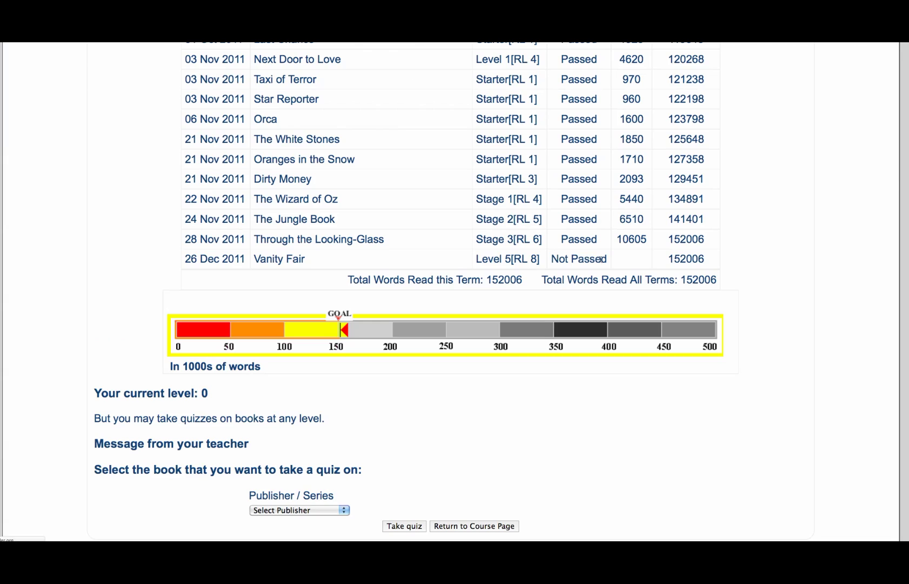
{"action": "left_click_drag", "start_coordinate": [609, 261], "coordinate": [543, 262]}
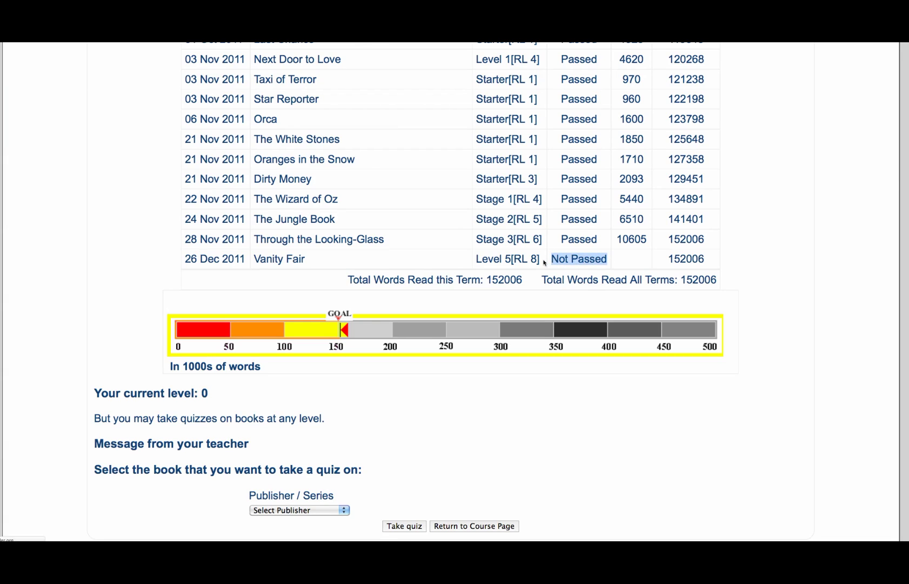